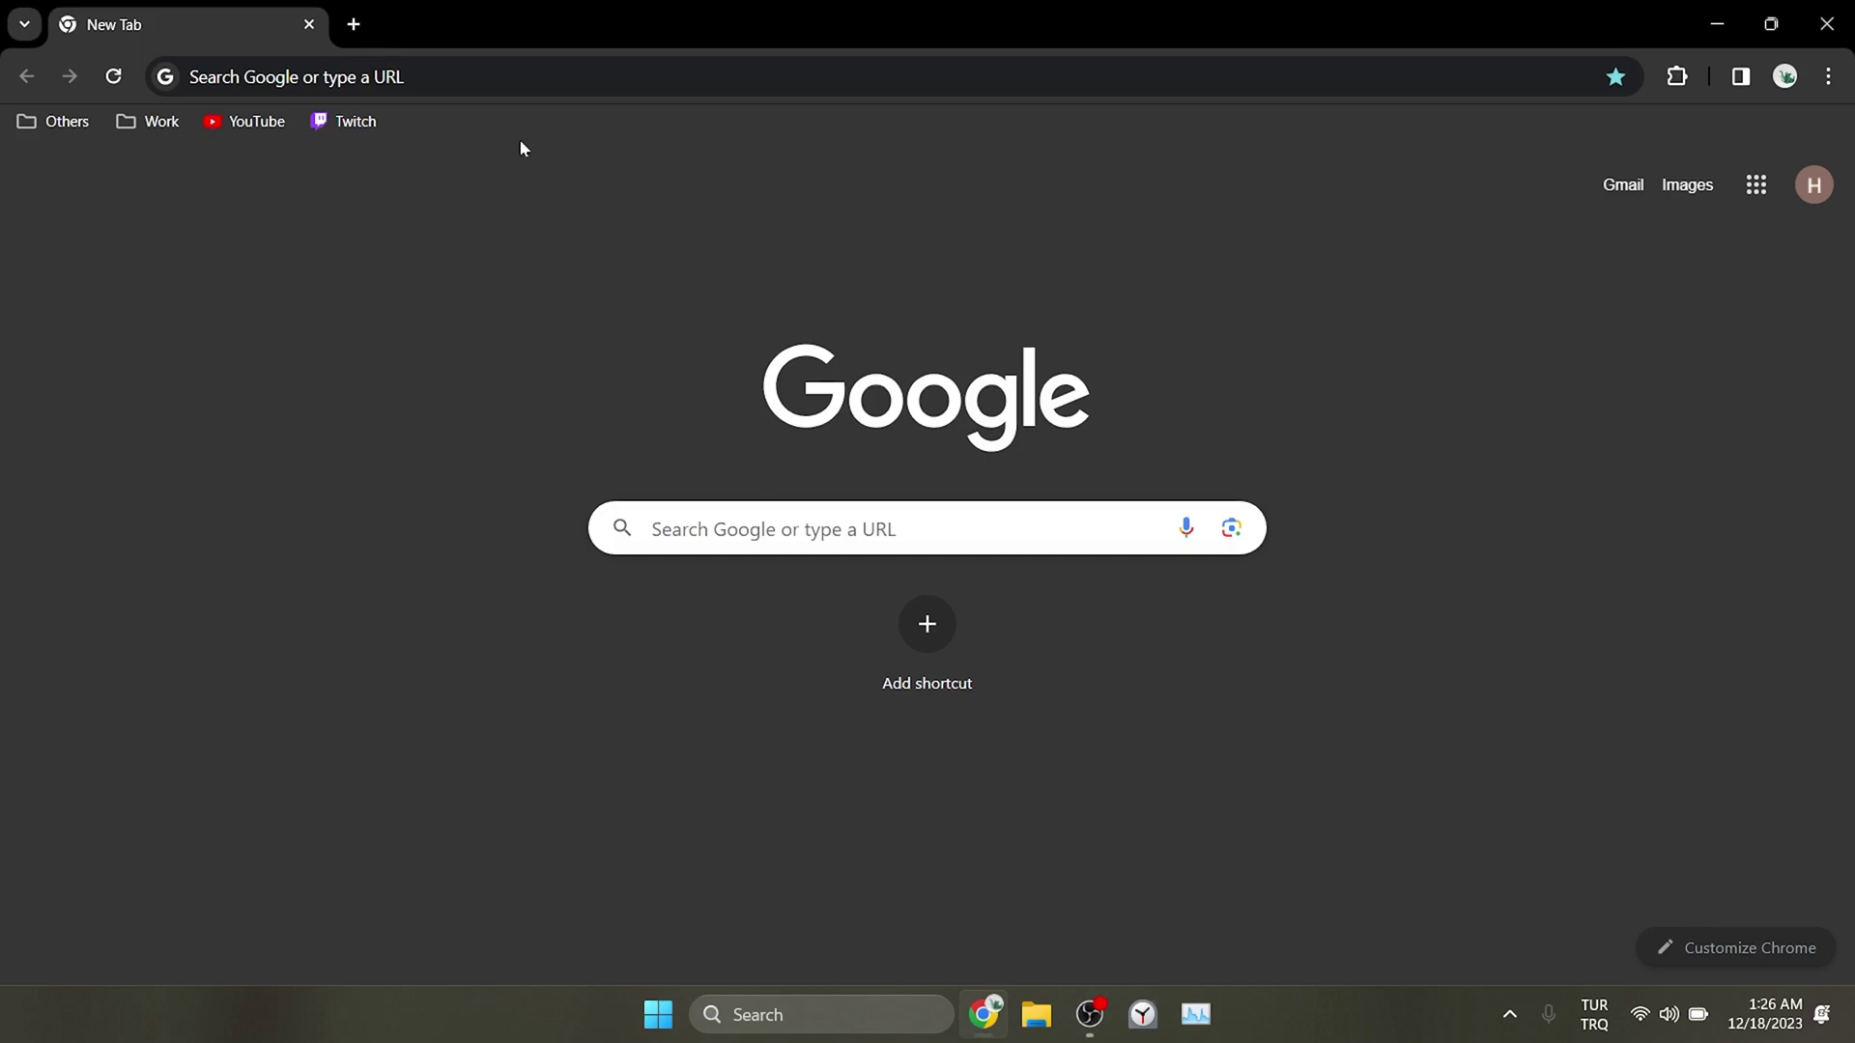
From the Twitch home page, reach account Settings on the Profile section via the avatar menu
{"action": "left_click", "coordinate": [366, 127]}
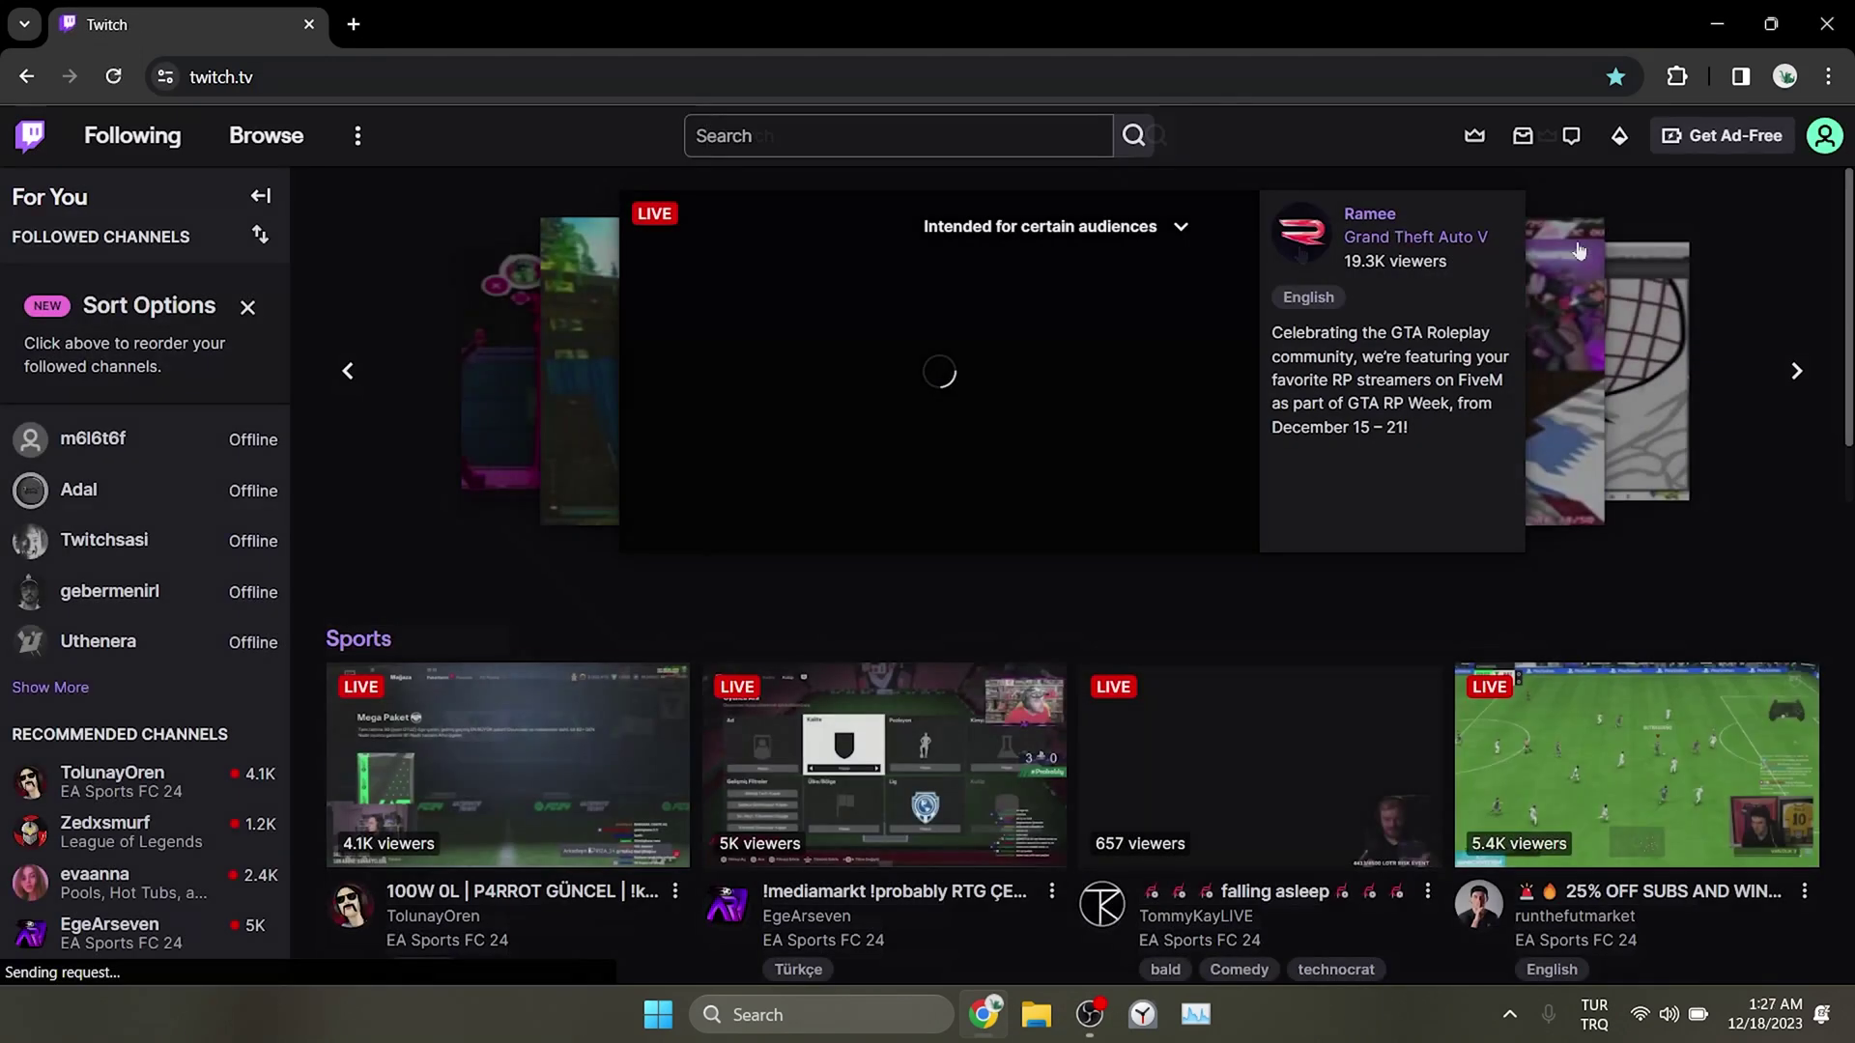
{"action": "left_click", "coordinate": [1824, 139]}
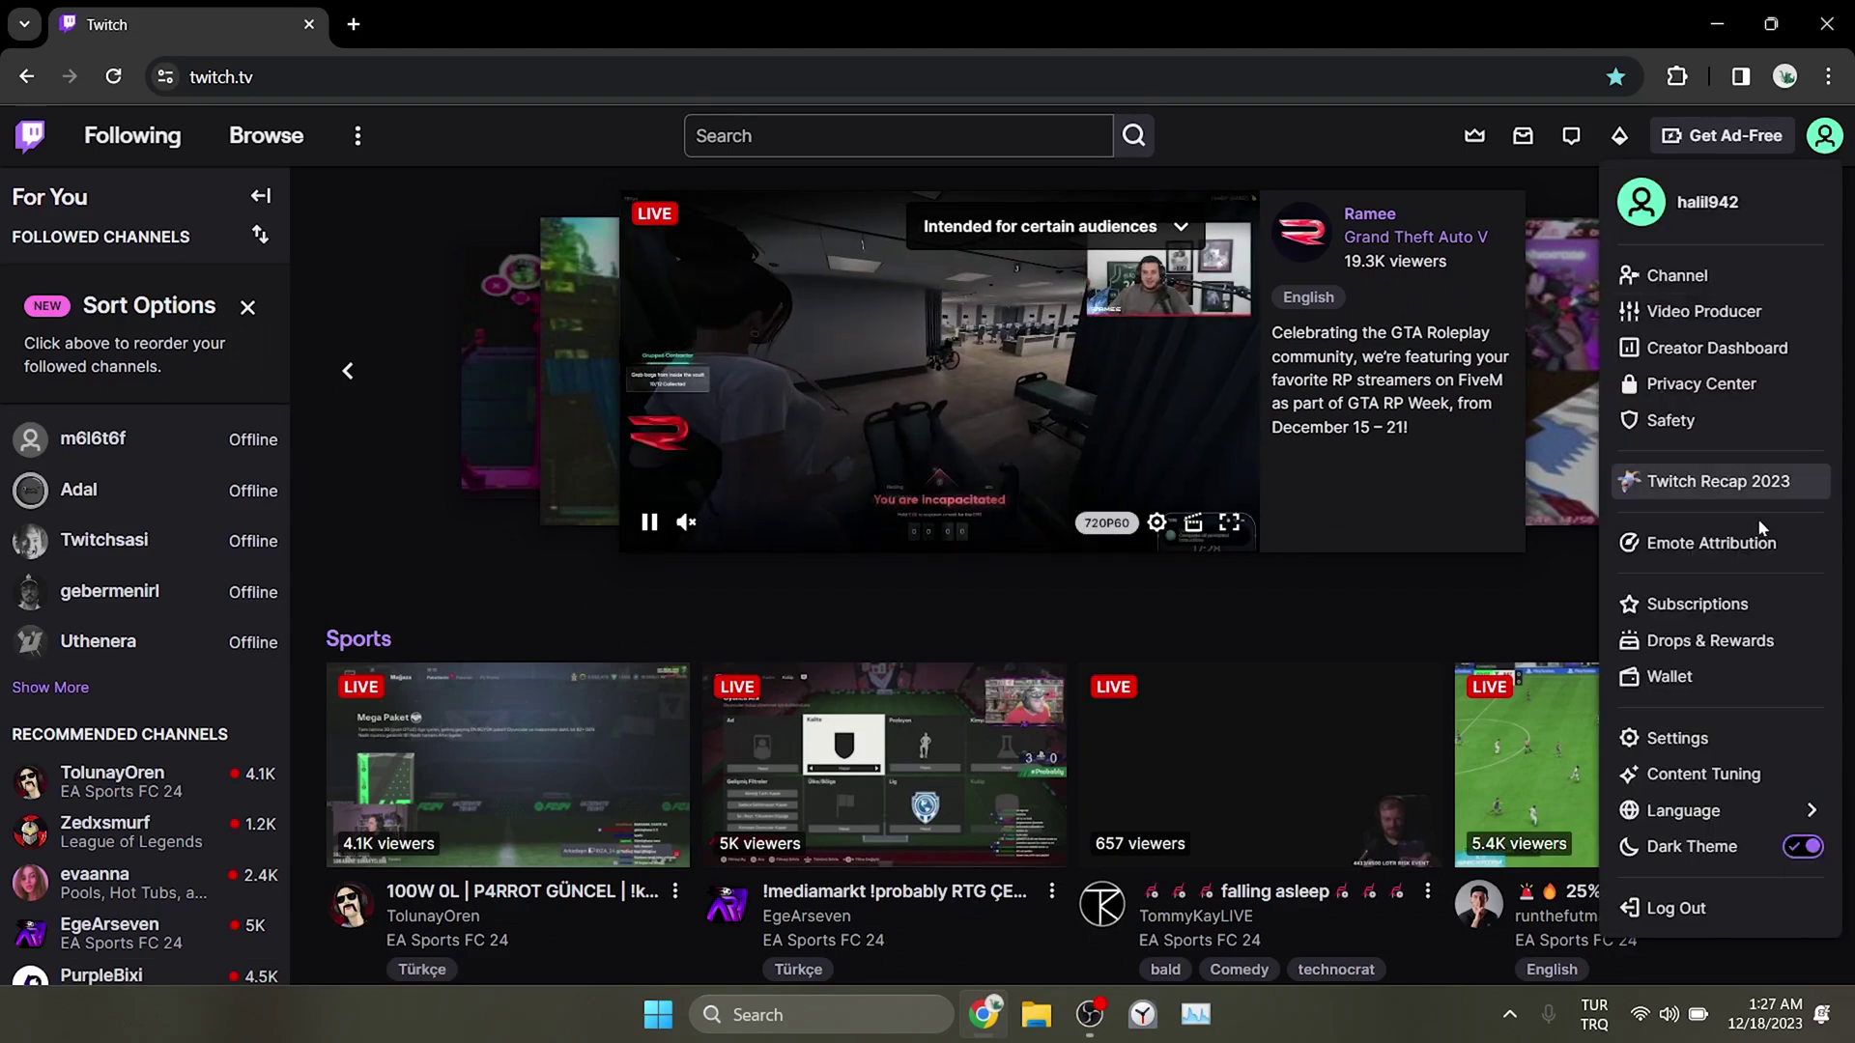
{"action": "left_click", "coordinate": [1717, 742]}
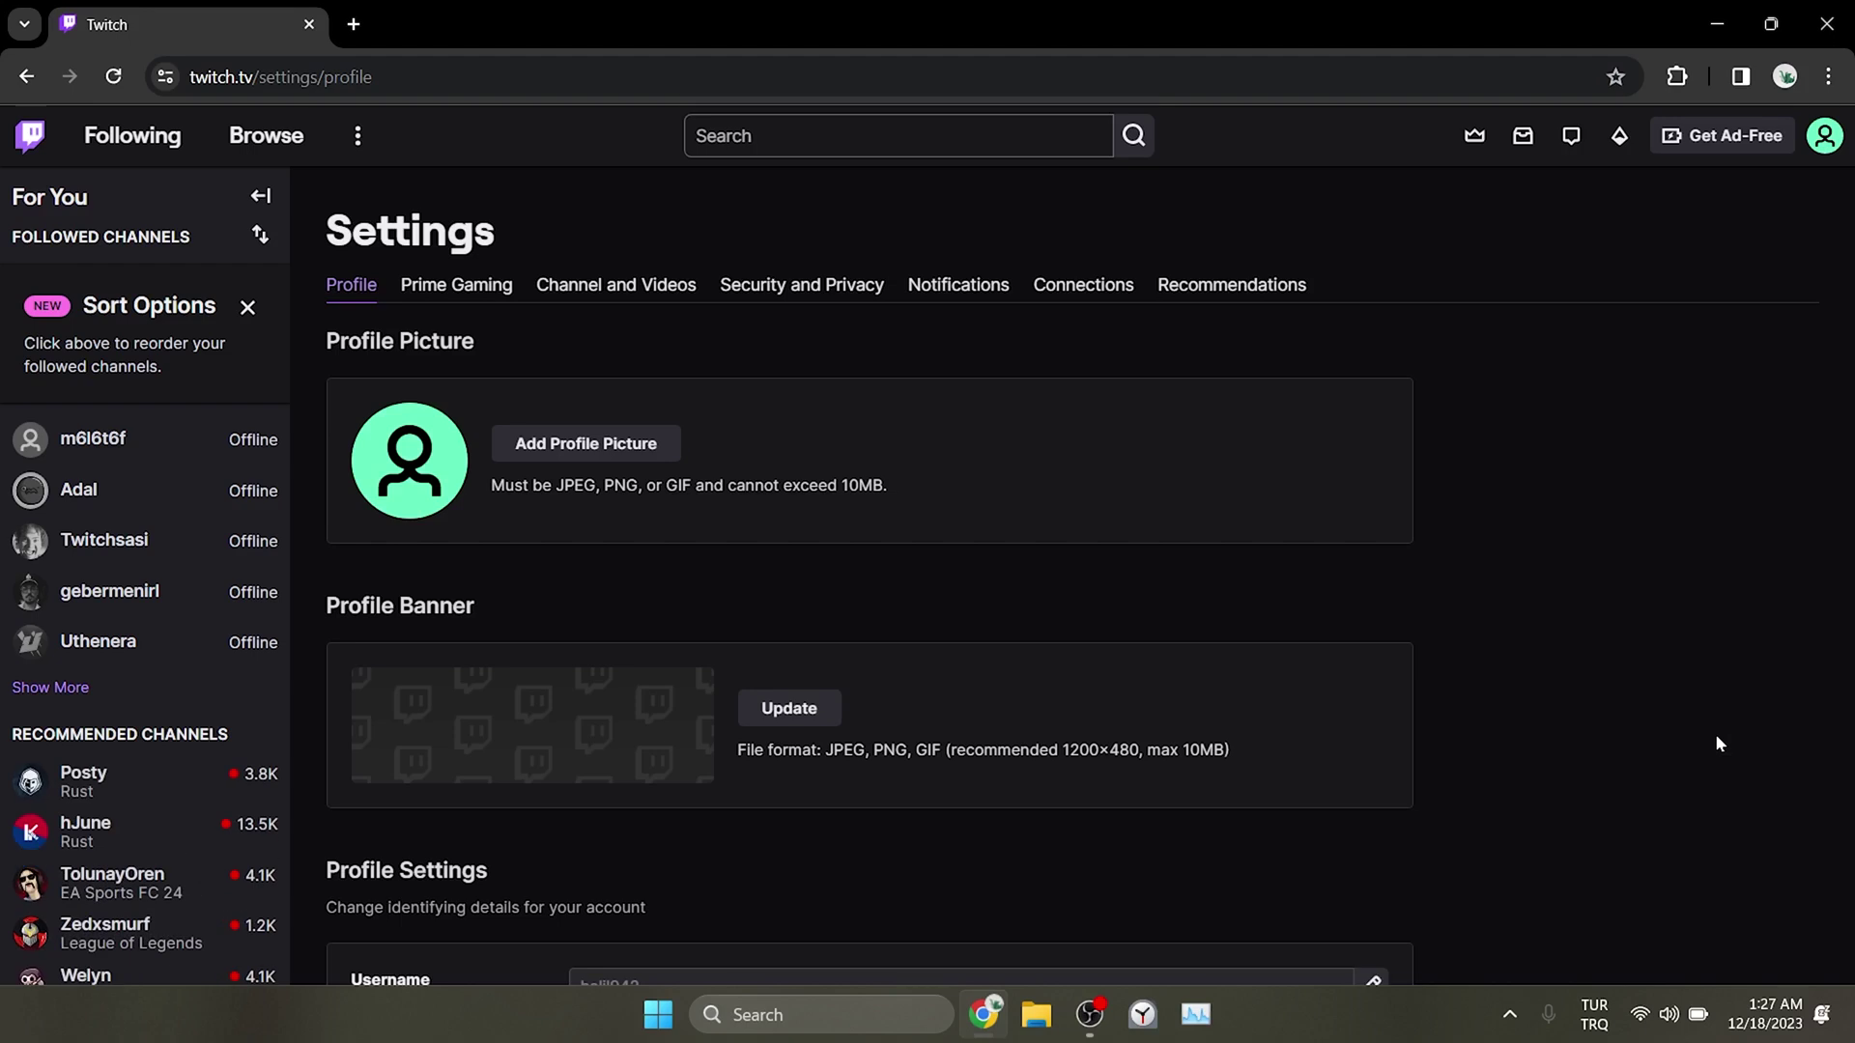
Show Creator Dashboard Channel settings with the Viewer Rewards group expanded to Drops and Rewards
{"action": "left_click", "coordinate": [603, 291]}
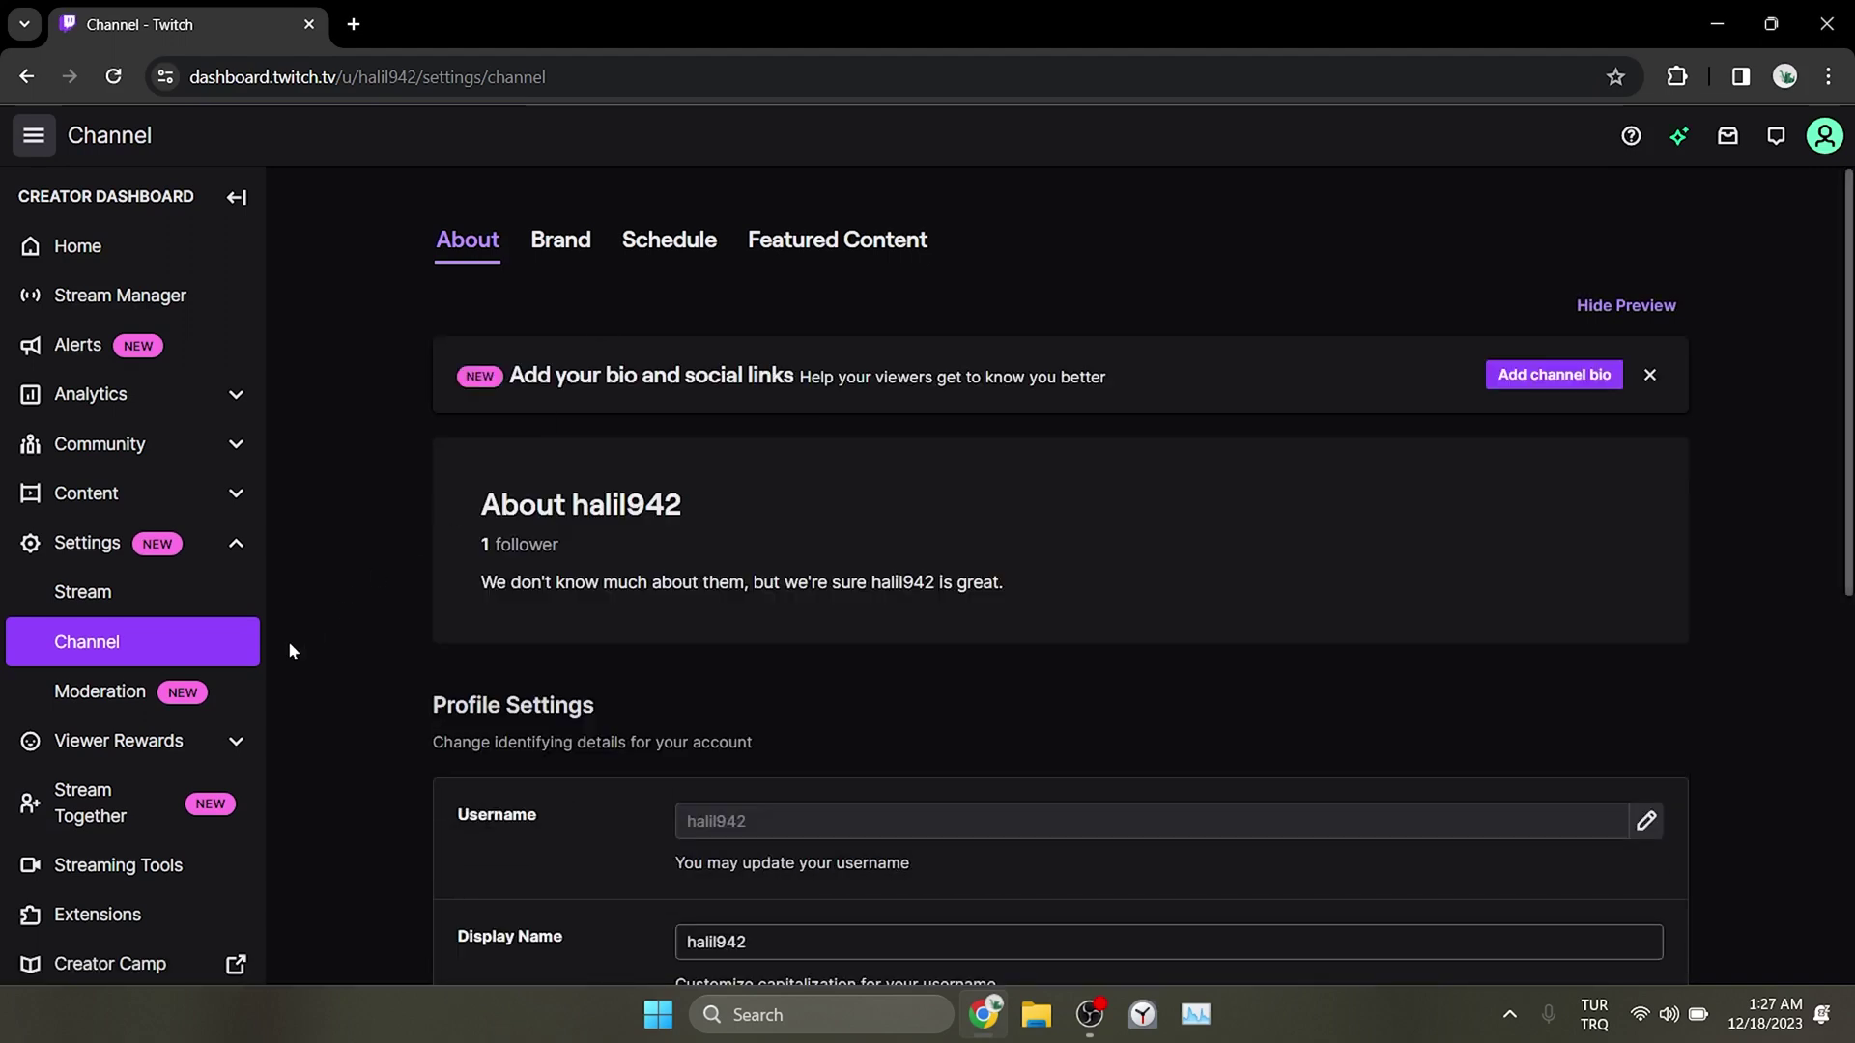
{"action": "left_click", "coordinate": [90, 742]}
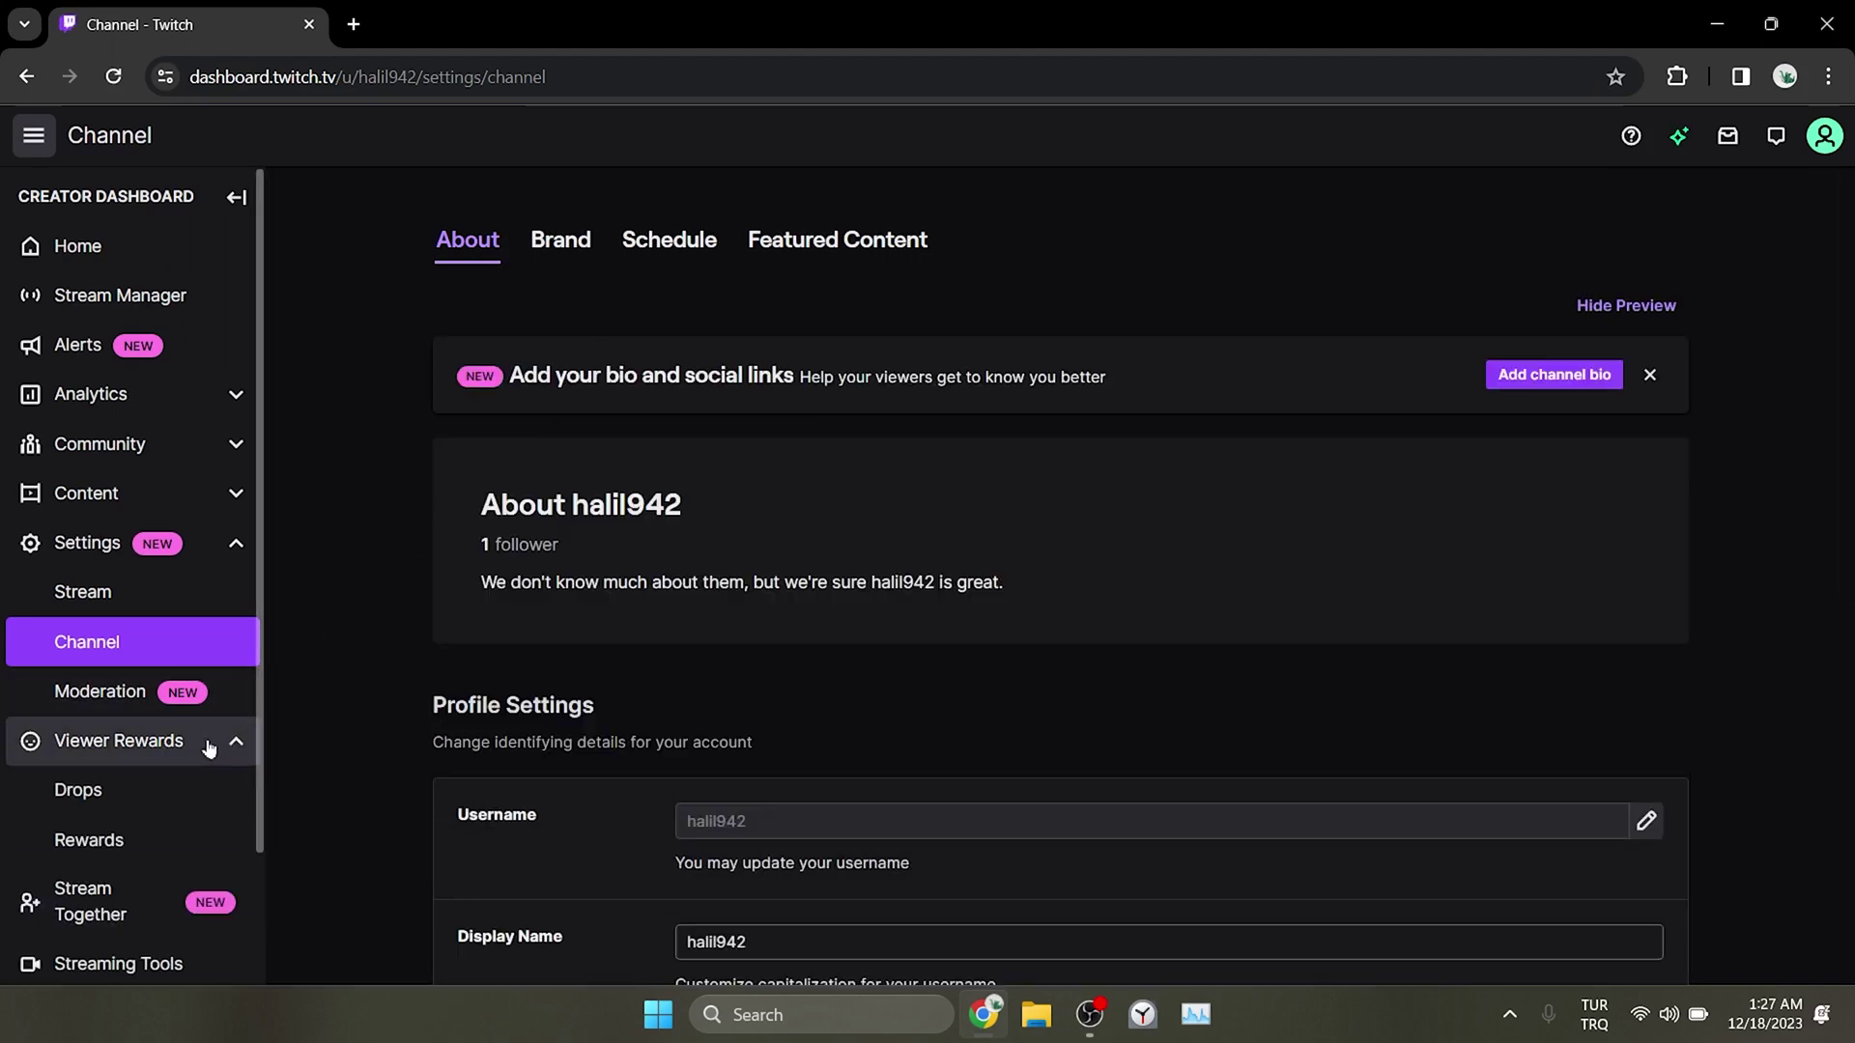
Go to the Drops page and switch Enable Drops off, then back on
{"action": "left_click", "coordinate": [79, 793]}
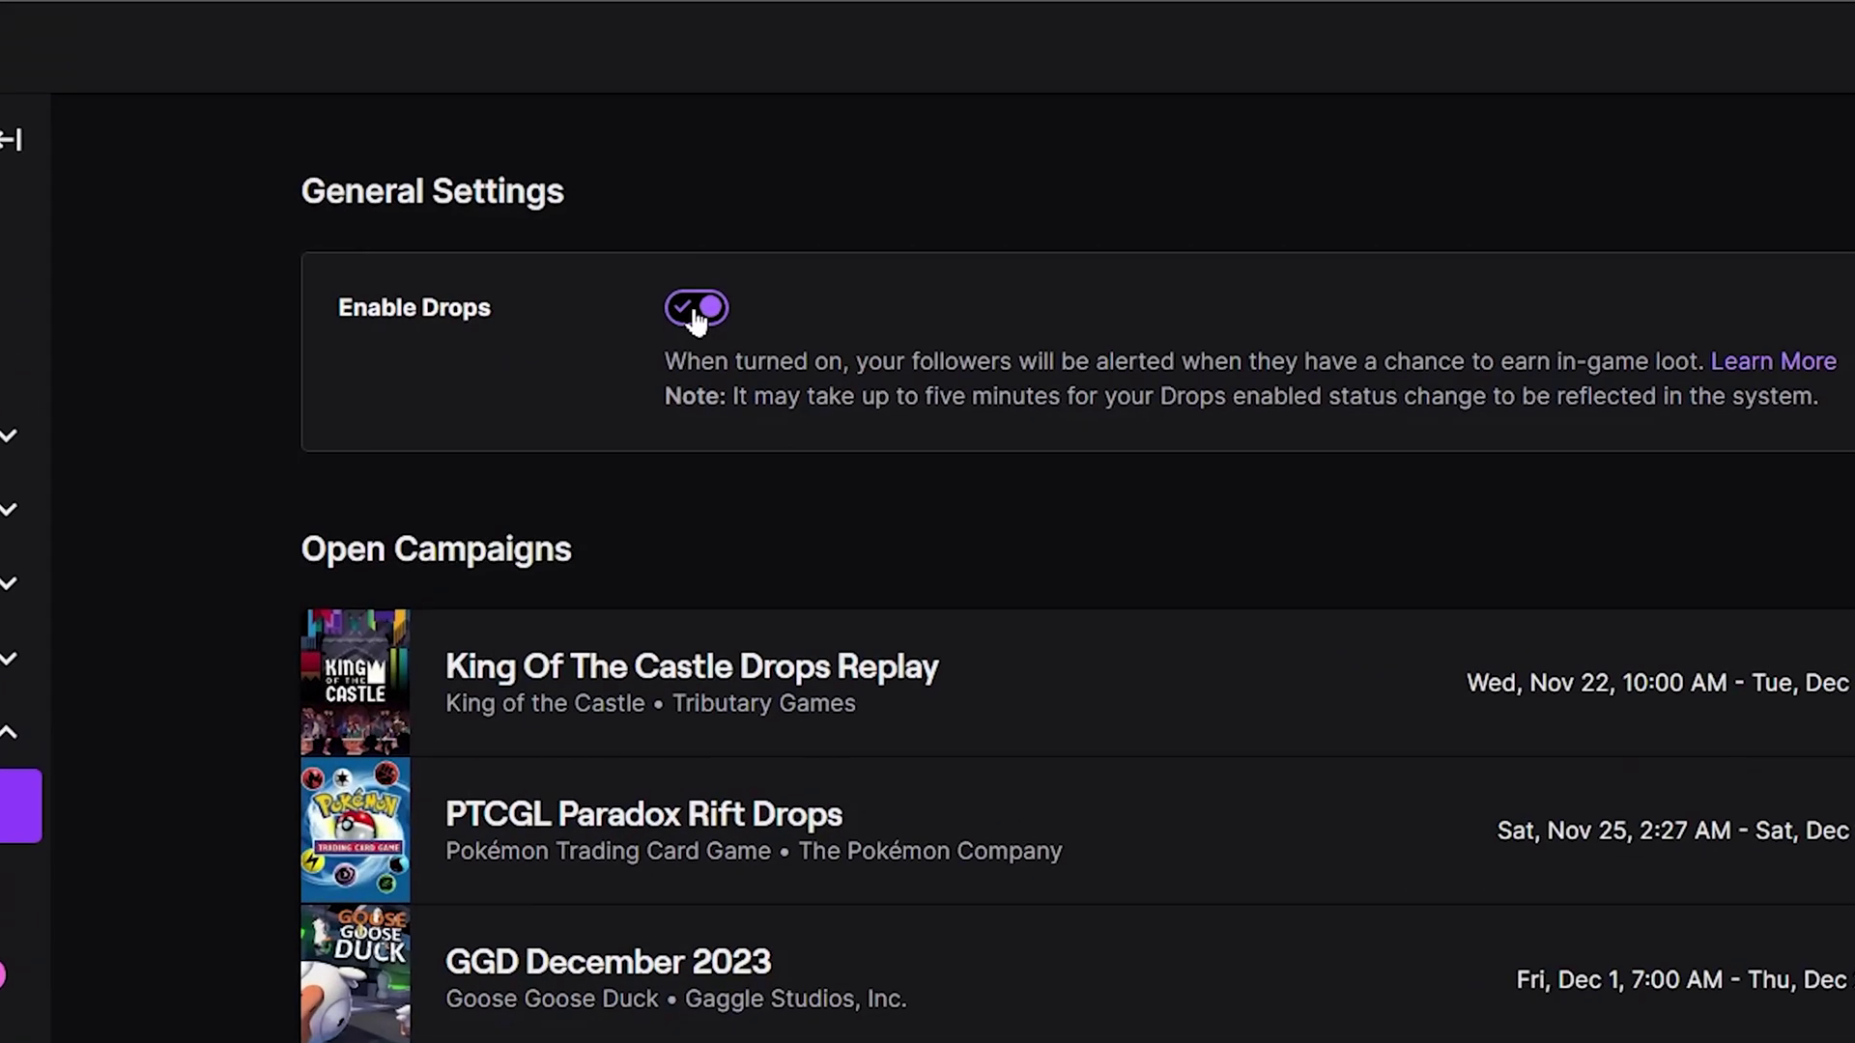
{"action": "left_click", "coordinate": [696, 310]}
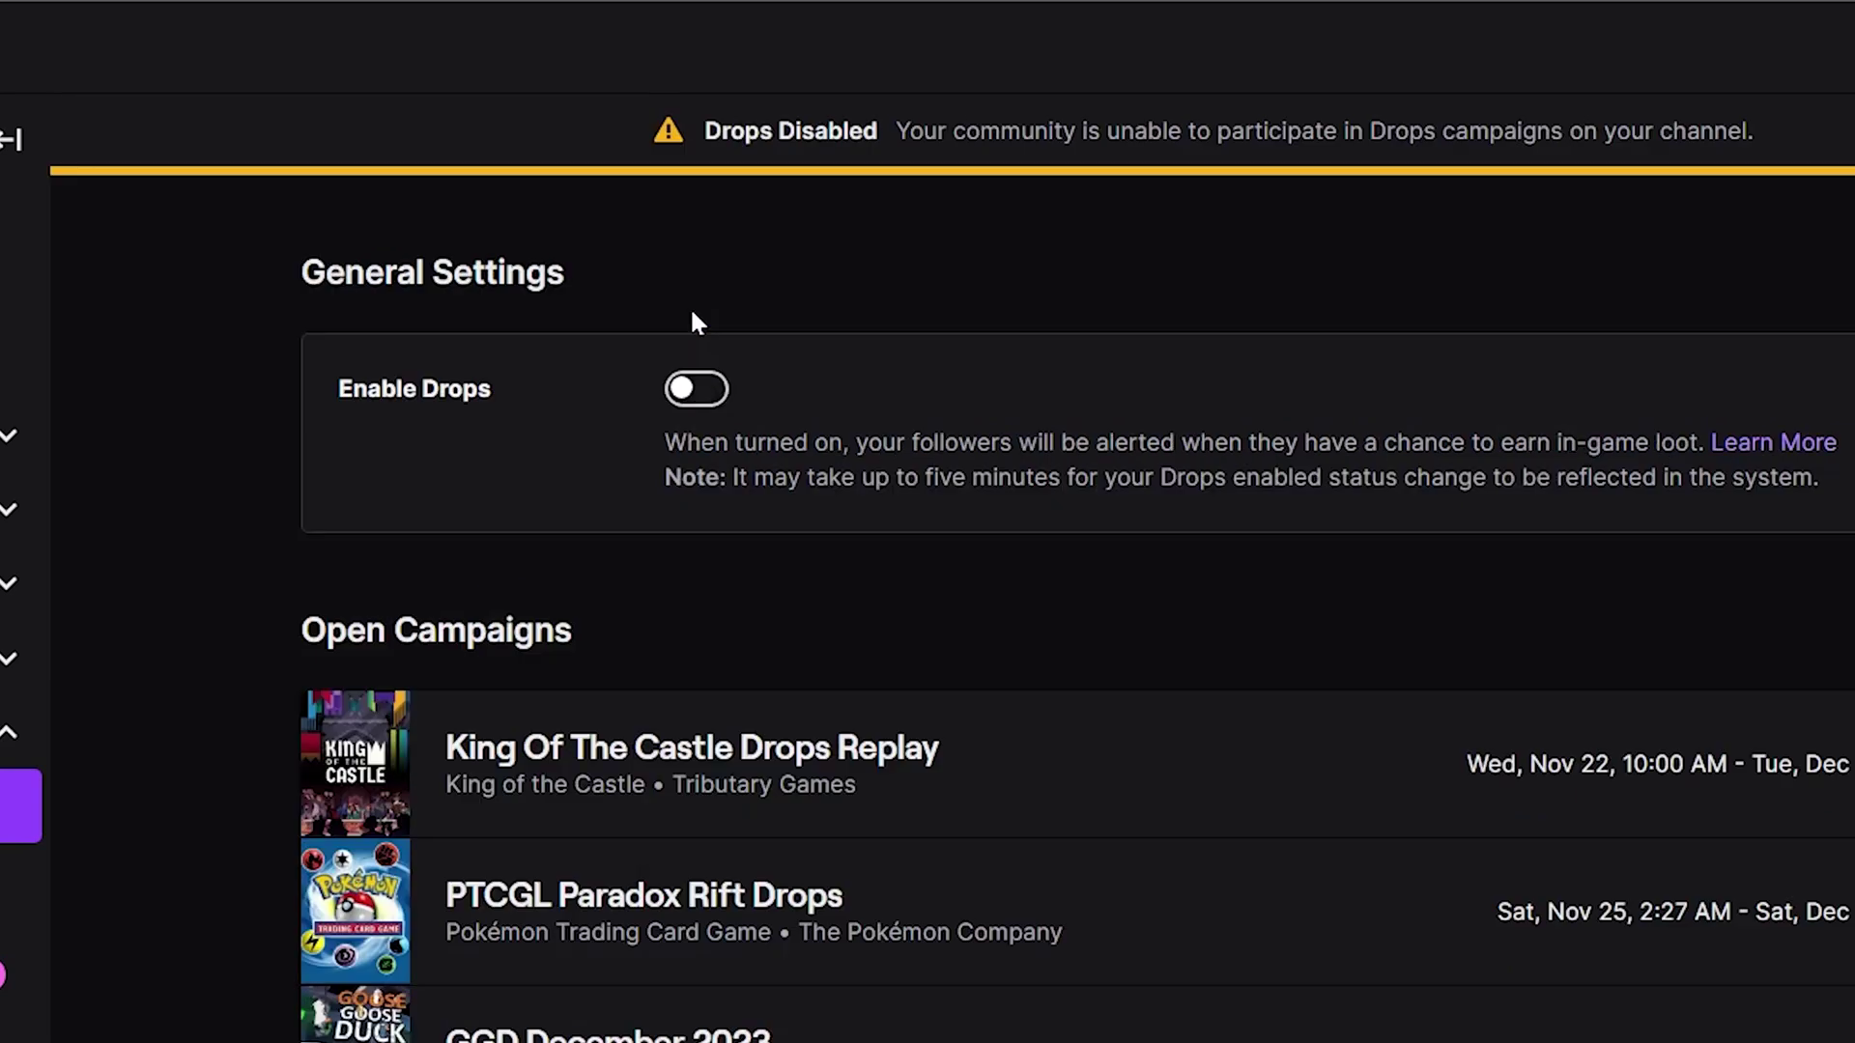
{"action": "left_click", "coordinate": [694, 400]}
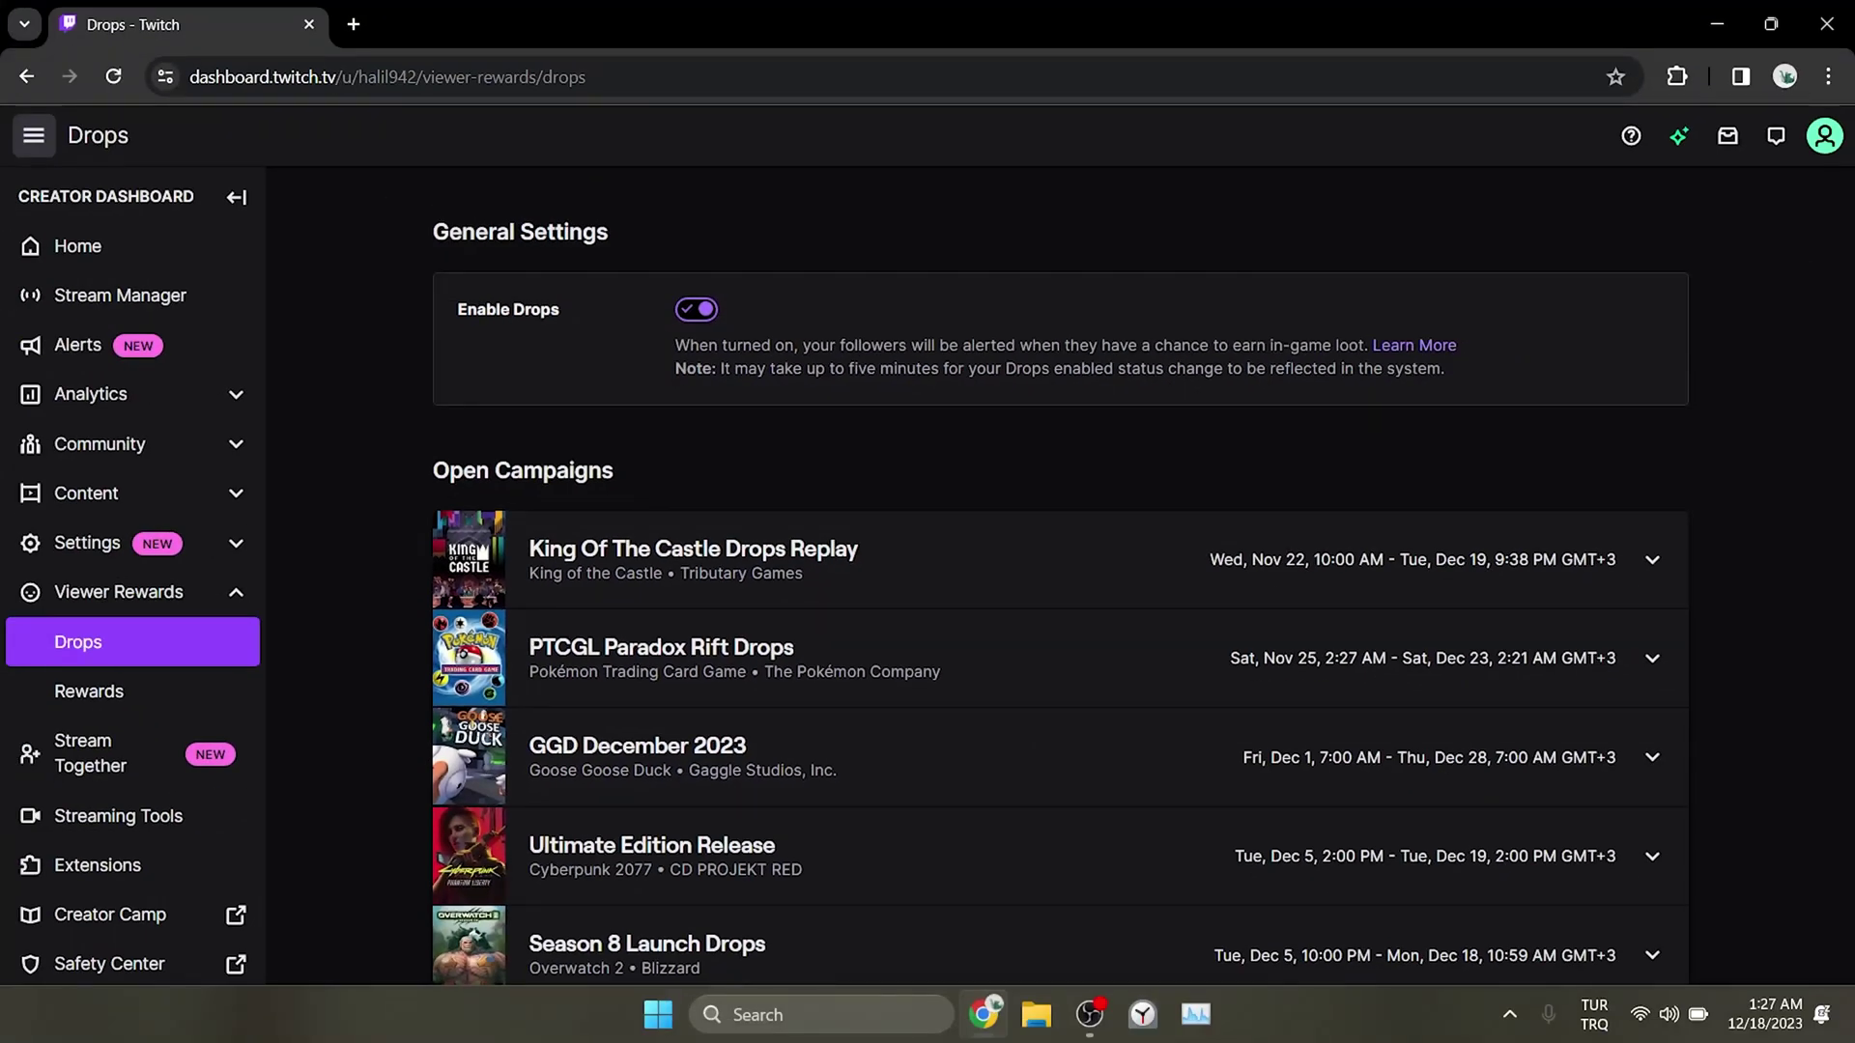
{"action": "scroll", "coordinate": [1807, 434], "scroll_direction": "down", "scroll_amount": 1}
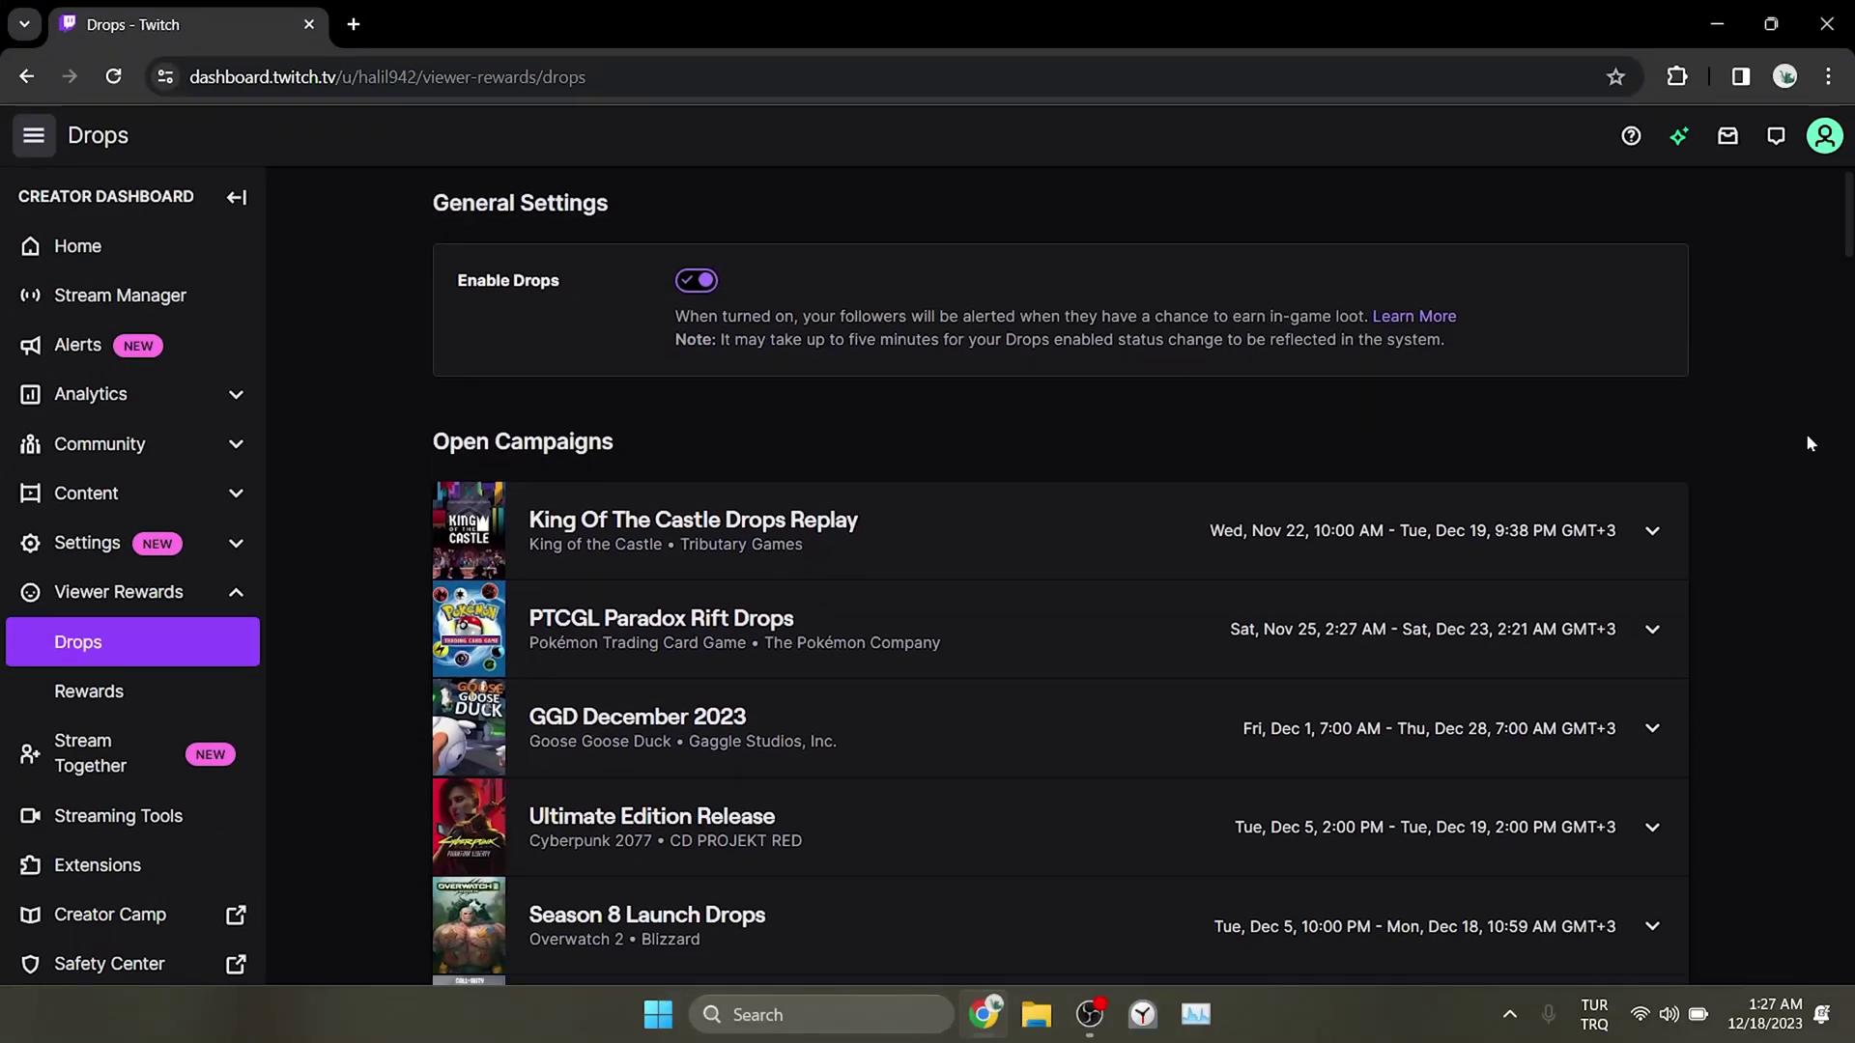
{"action": "scroll", "coordinate": [1809, 421], "scroll_direction": "down", "scroll_amount": 1}
{"action": "scroll", "coordinate": [1808, 421], "scroll_direction": "down", "scroll_amount": 2}
{"action": "scroll", "coordinate": [1808, 421], "scroll_direction": "down", "scroll_amount": 10}
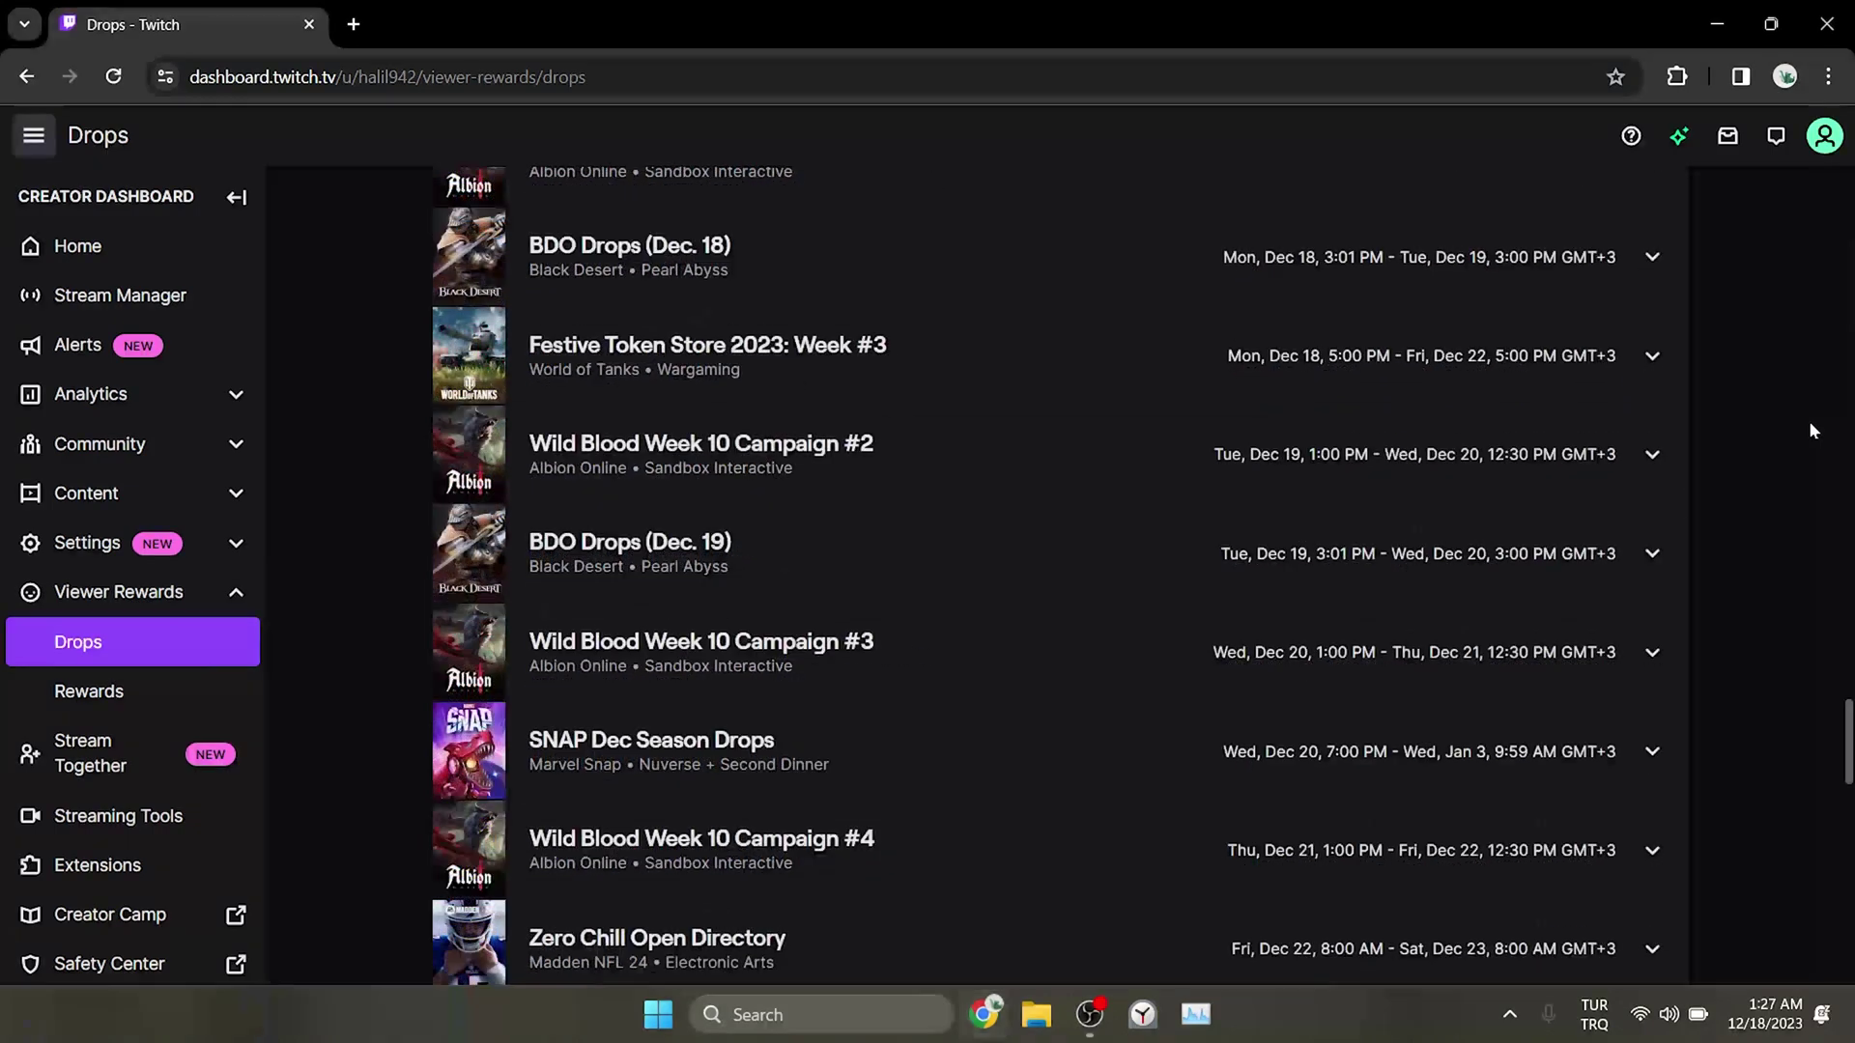
{"action": "scroll", "coordinate": [1808, 420], "scroll_direction": "up", "scroll_amount": 1}
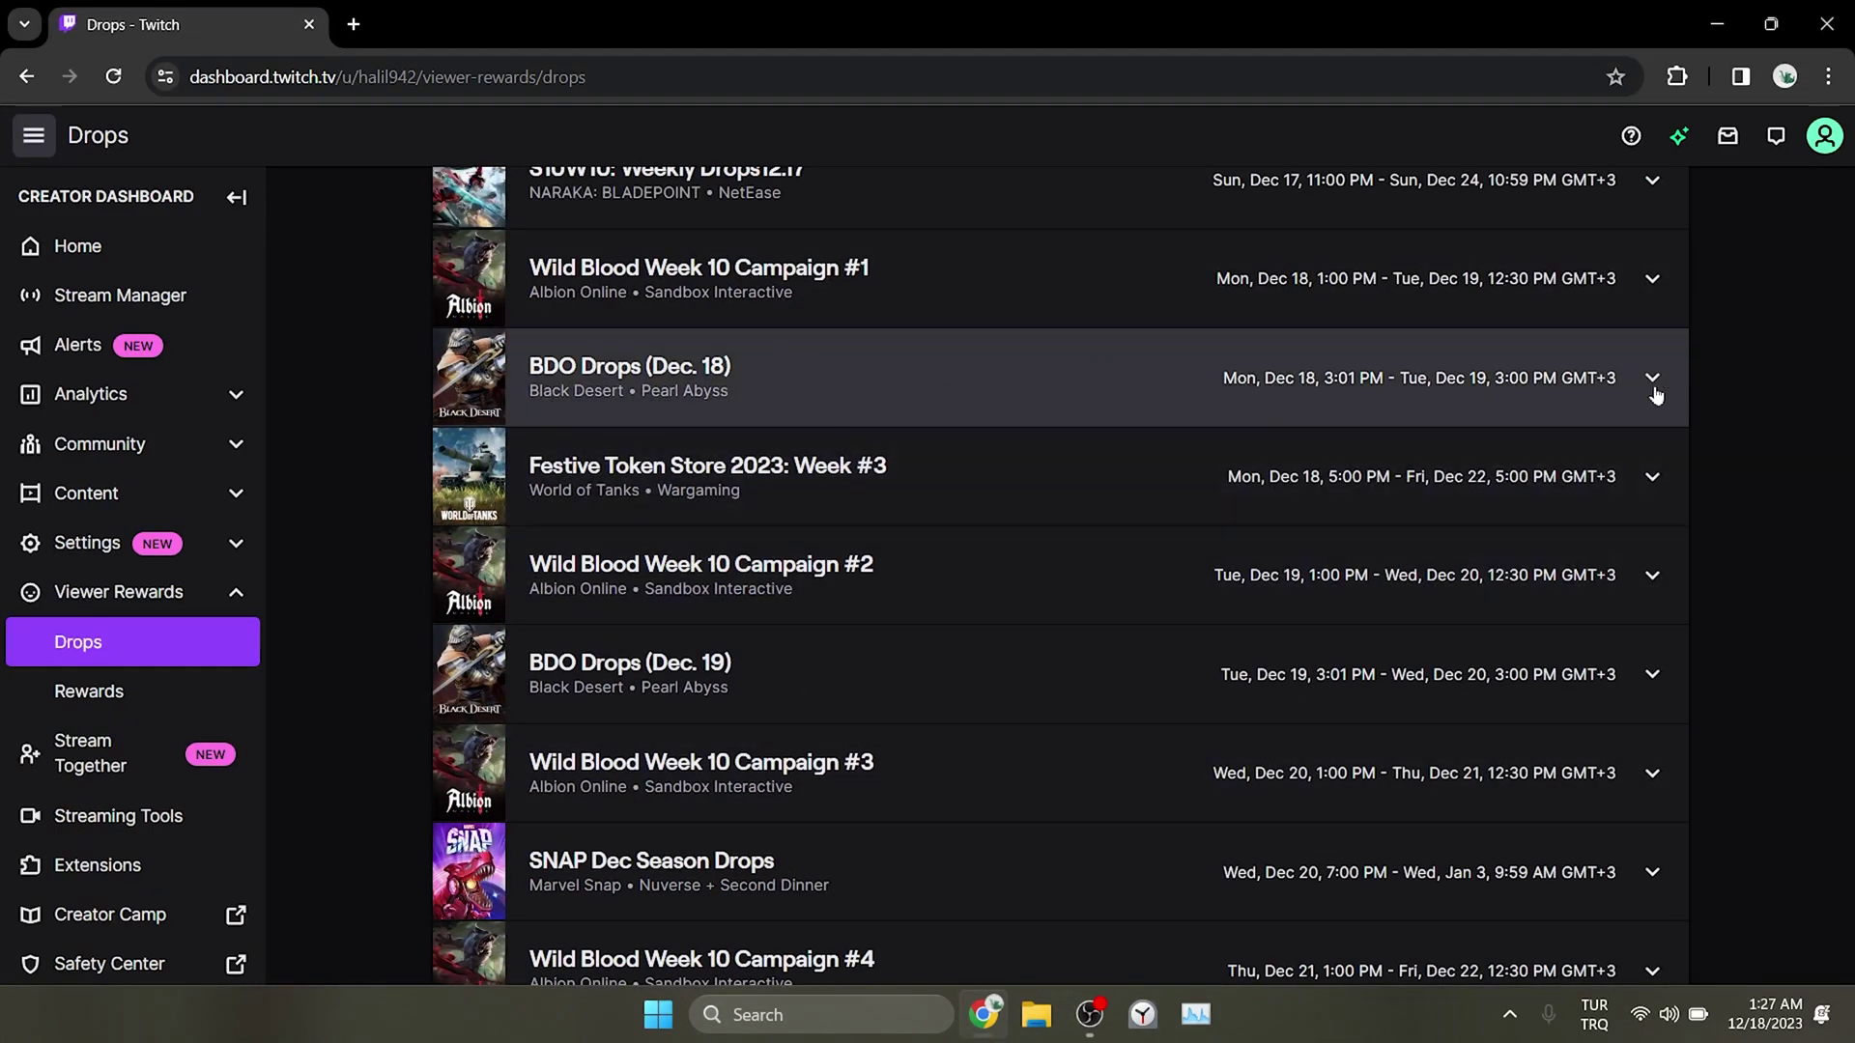
Expand the BDO Drops (Dec. 18) campaign and switch it off and back on, leaving it enabled
{"action": "left_click", "coordinate": [1653, 392]}
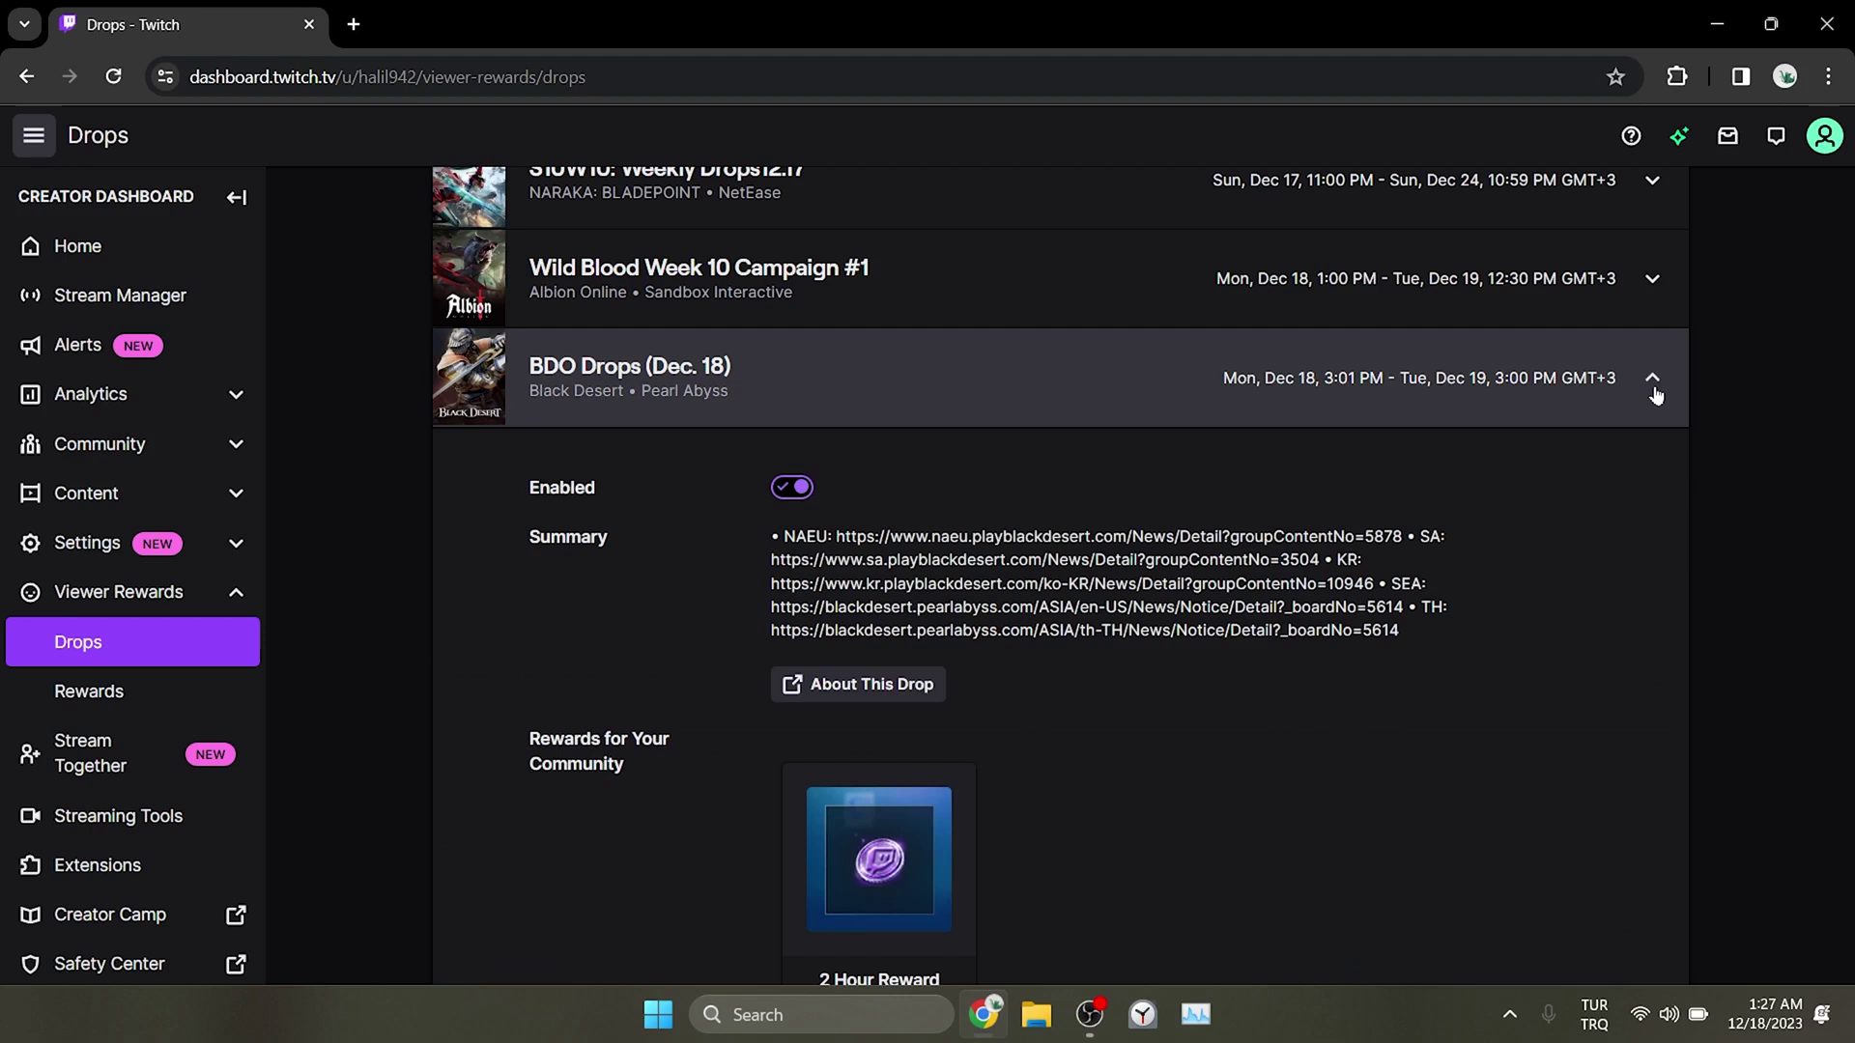
{"action": "left_click", "coordinate": [783, 489]}
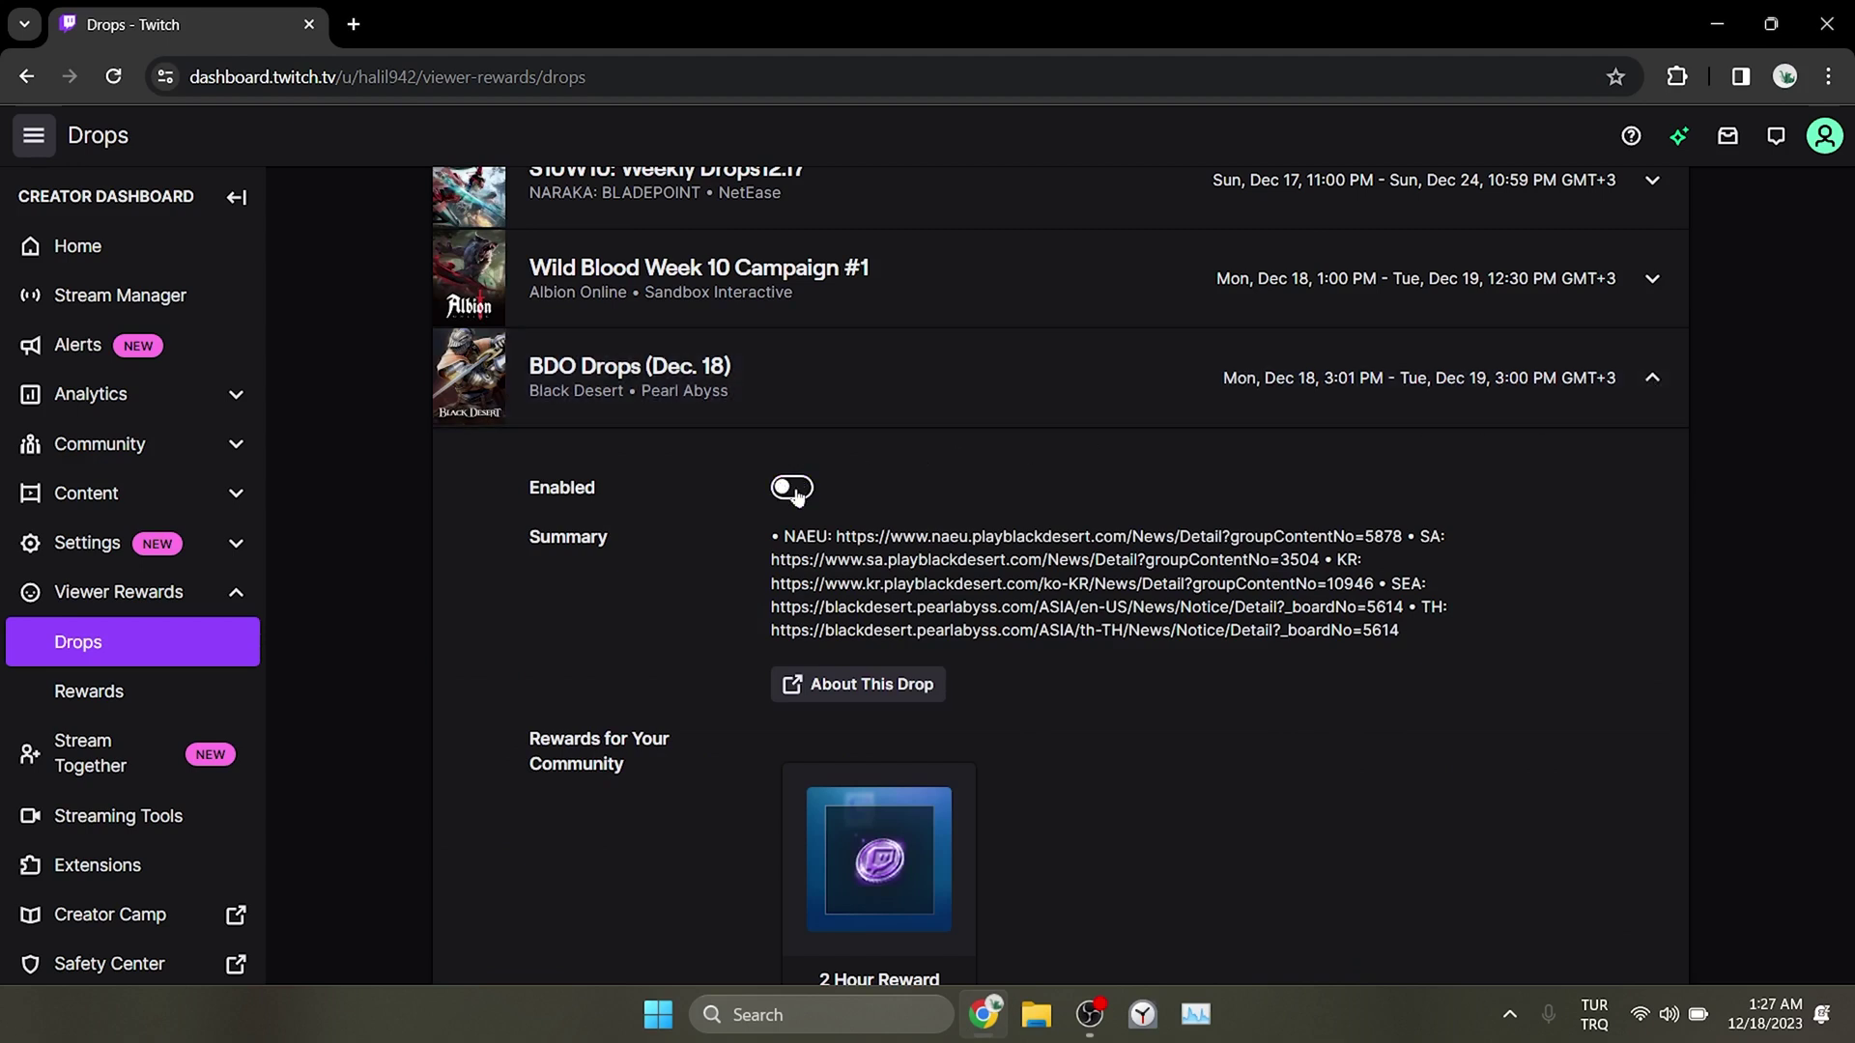
{"action": "left_click", "coordinate": [785, 488]}
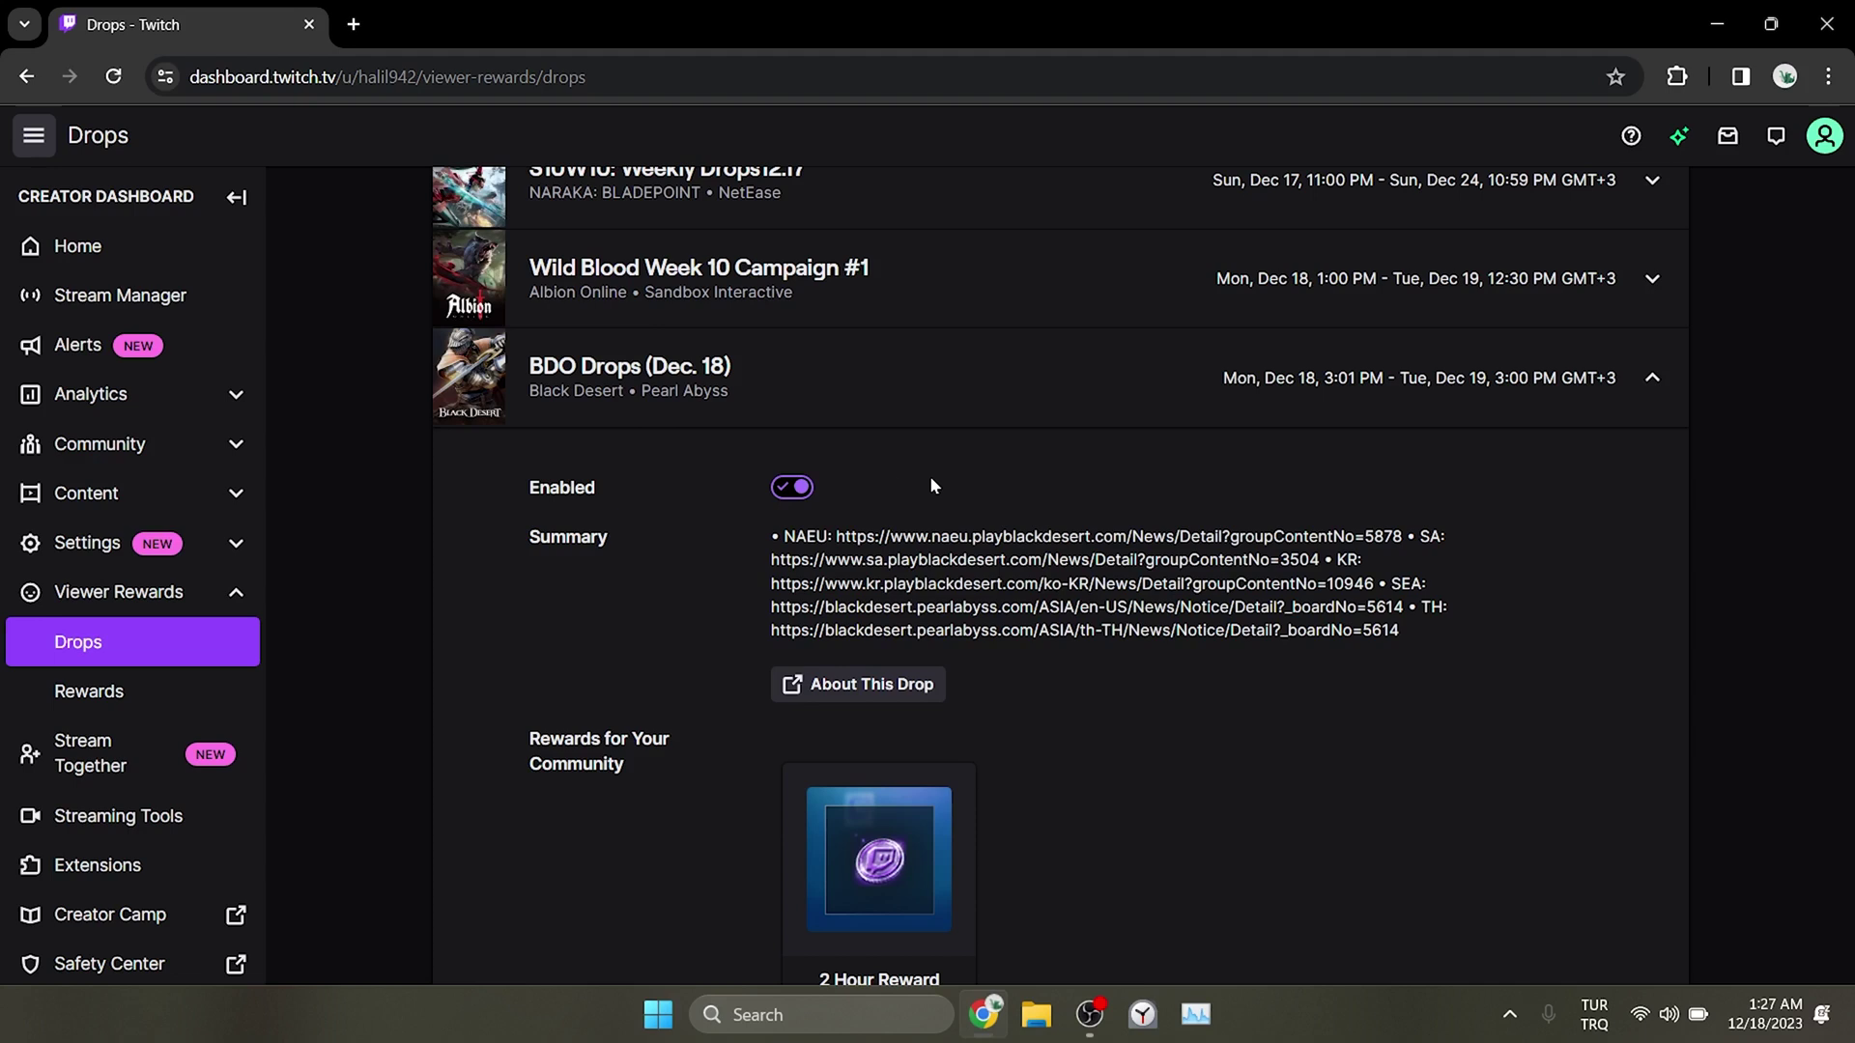